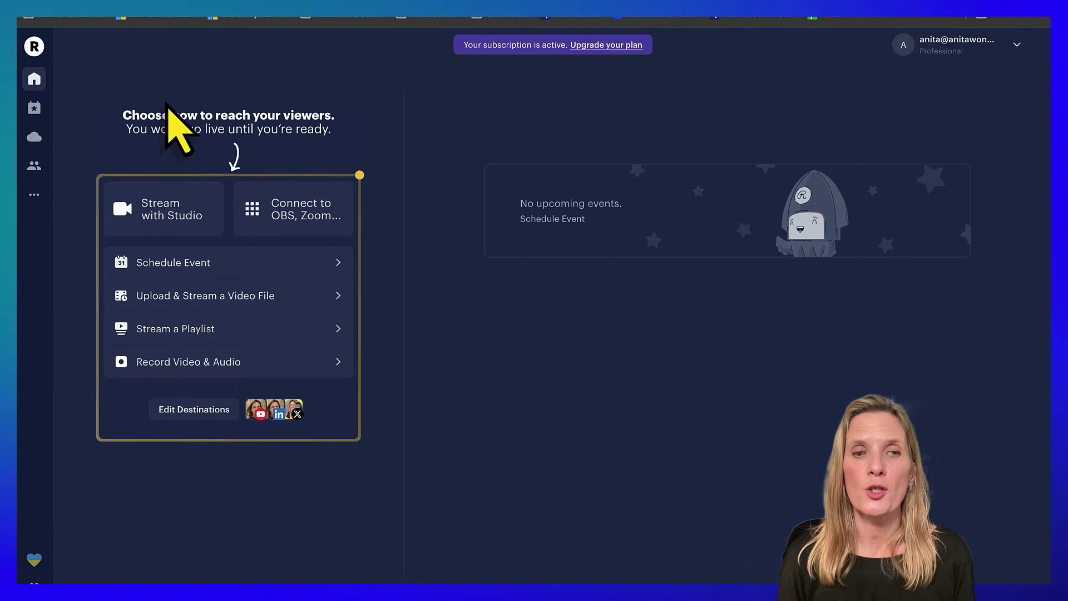
- Add a new Instagram channel in Restream and enter the account's Instagram username
{"action": "left_click", "coordinate": [198, 411]}
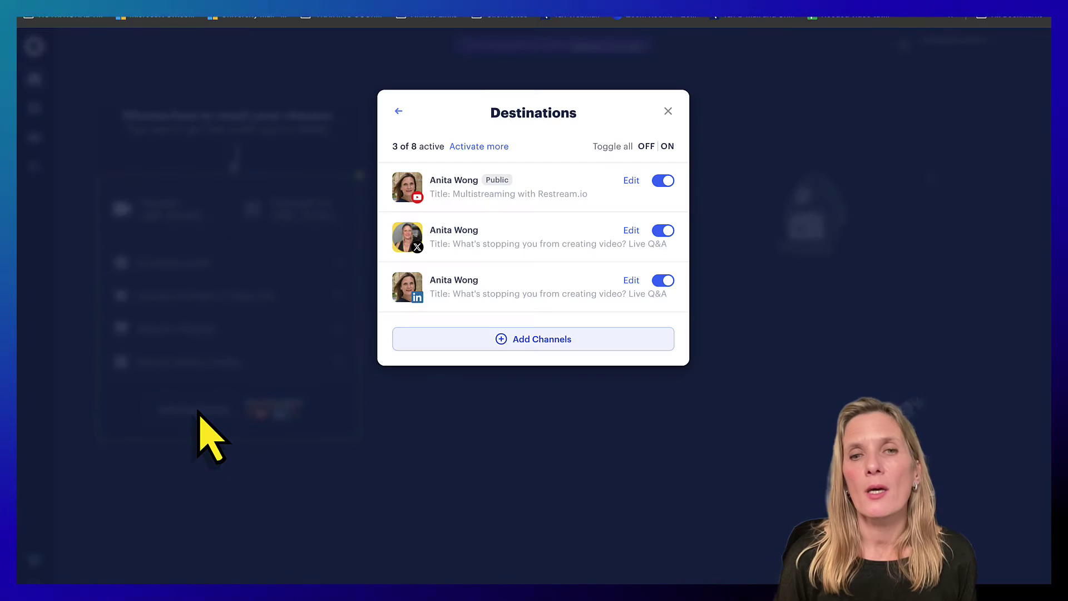
{"action": "left_click", "coordinate": [564, 342]}
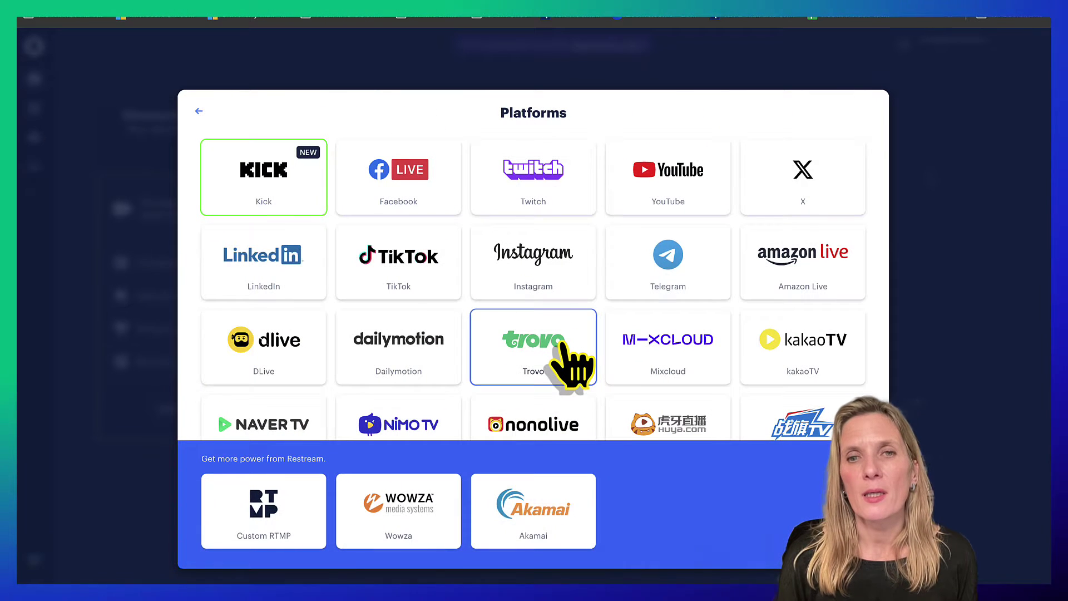
{"action": "left_click", "coordinate": [558, 287]}
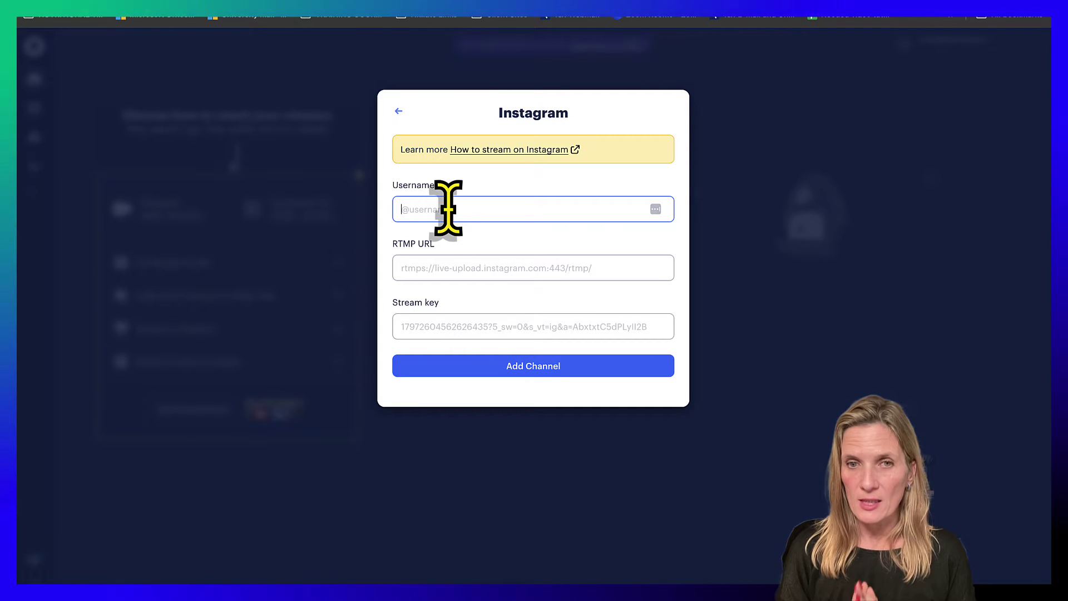
{"action": "type", "text": "@_anita_wong"}
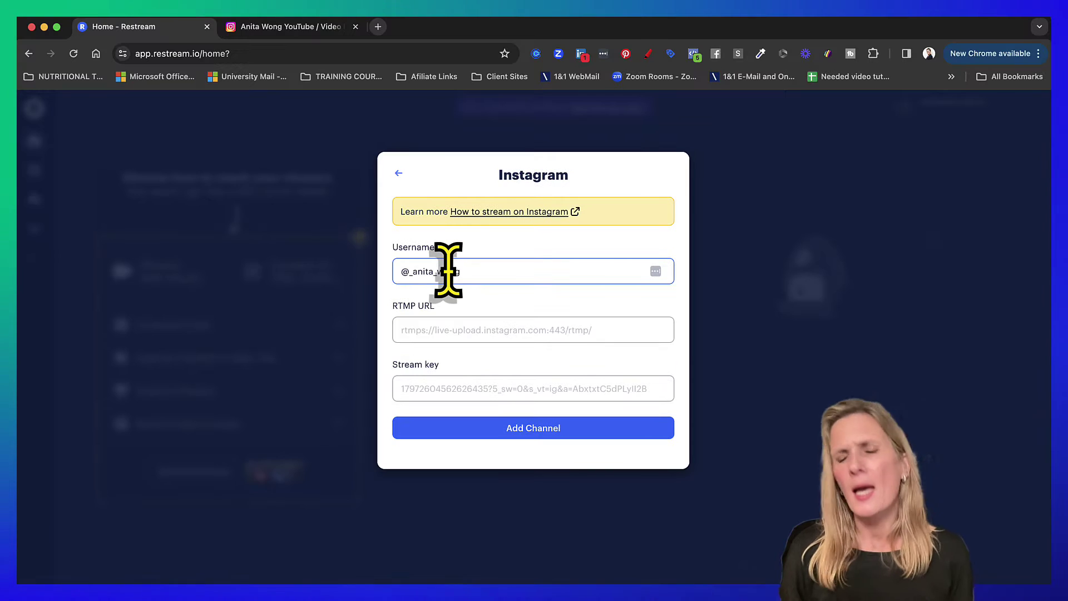
- On Instagram, set up a Practice live video titled 'testing instagram live' to get its streaming details
{"action": "left_click", "coordinate": [297, 33]}
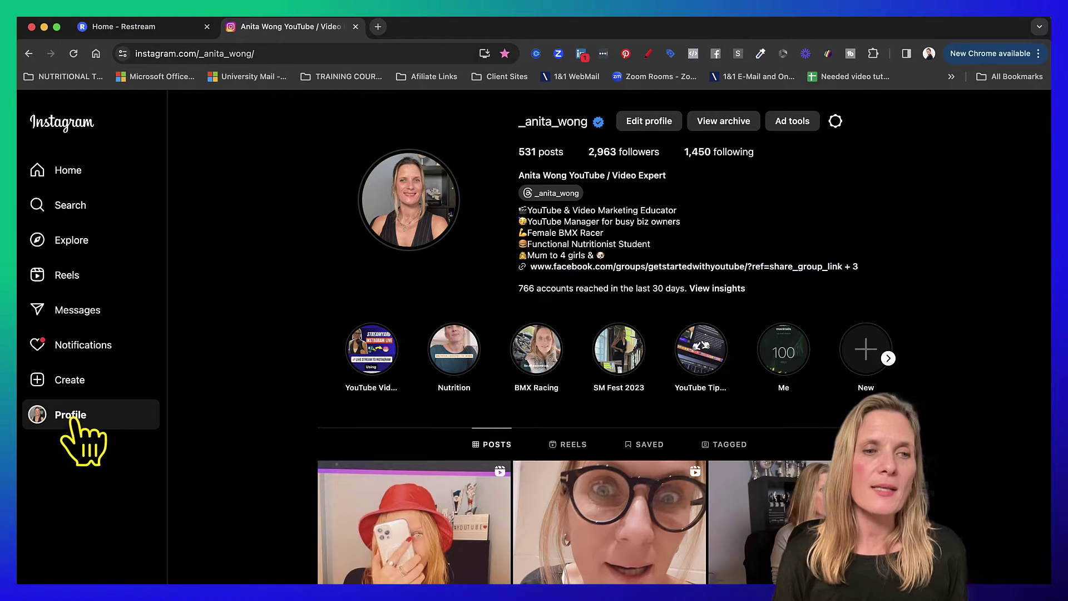
{"action": "left_click", "coordinate": [75, 381]}
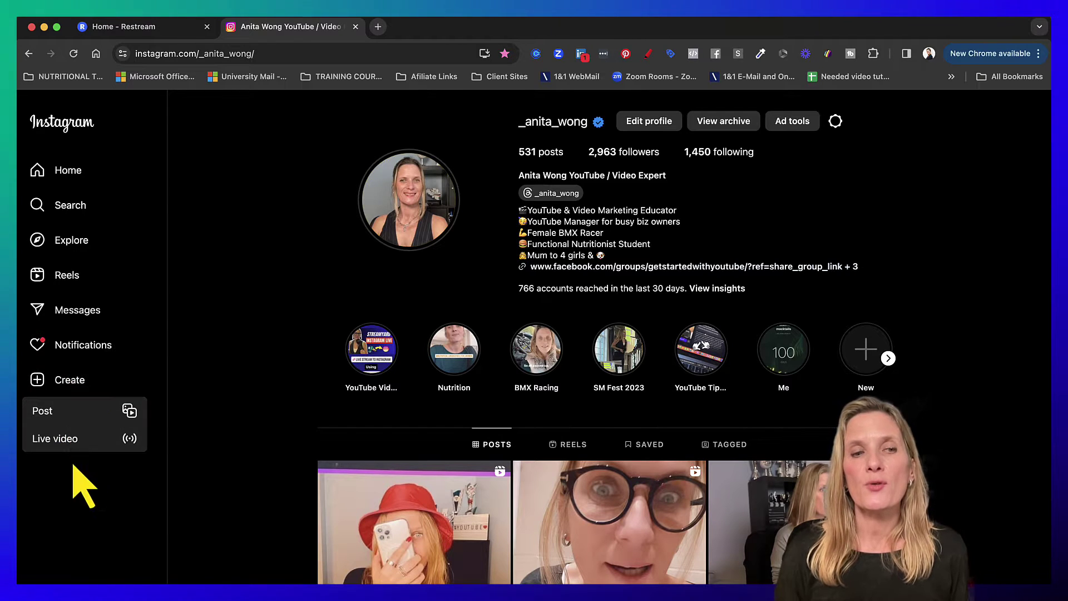
{"action": "left_click", "coordinate": [71, 440]}
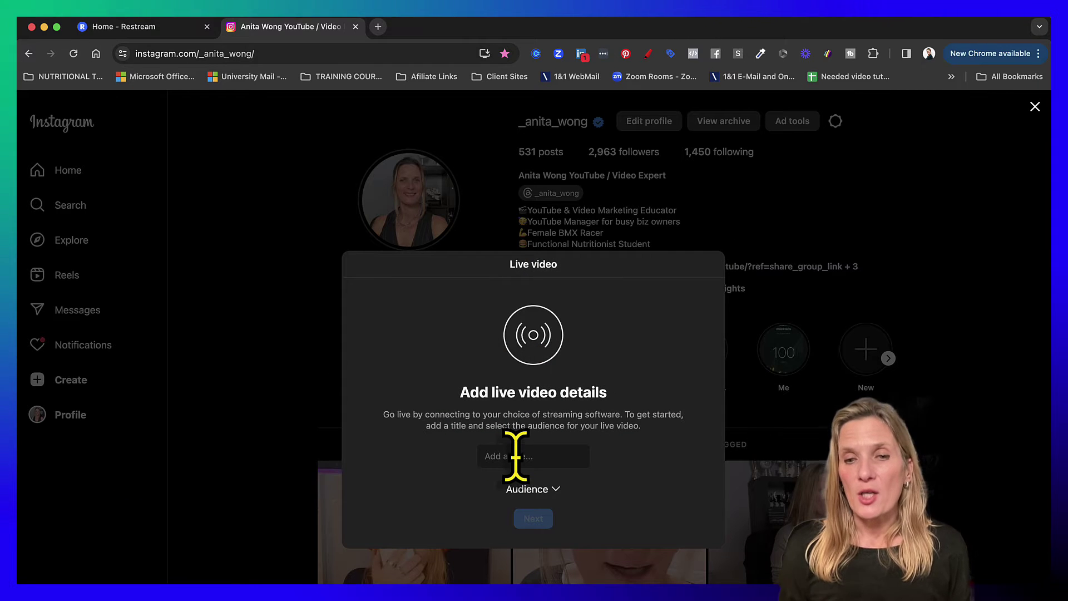
{"action": "type", "text": "testing instagram live"}
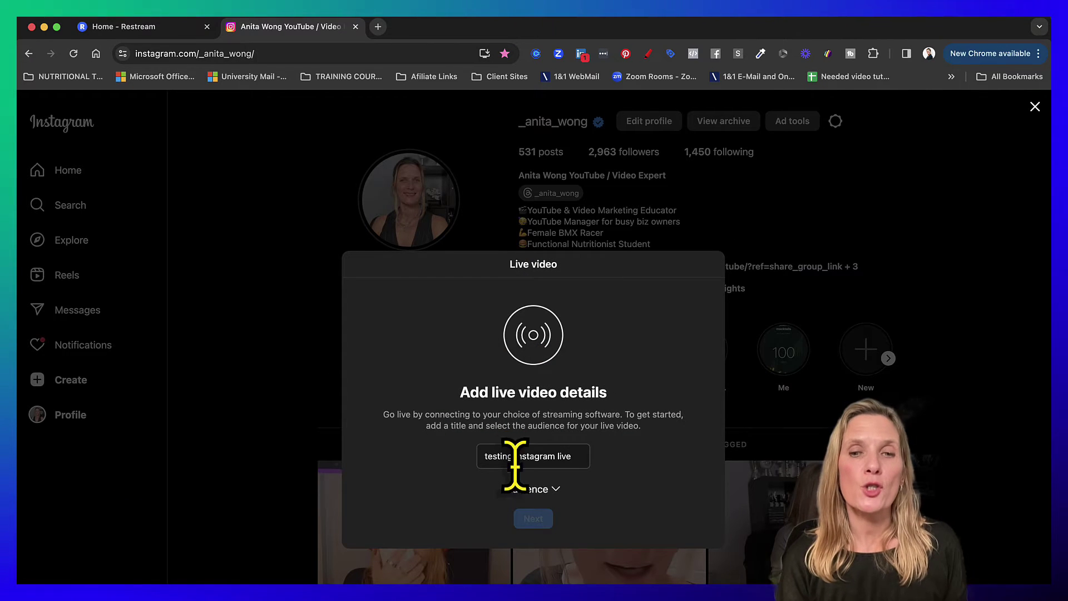
{"action": "left_click", "coordinate": [529, 489]}
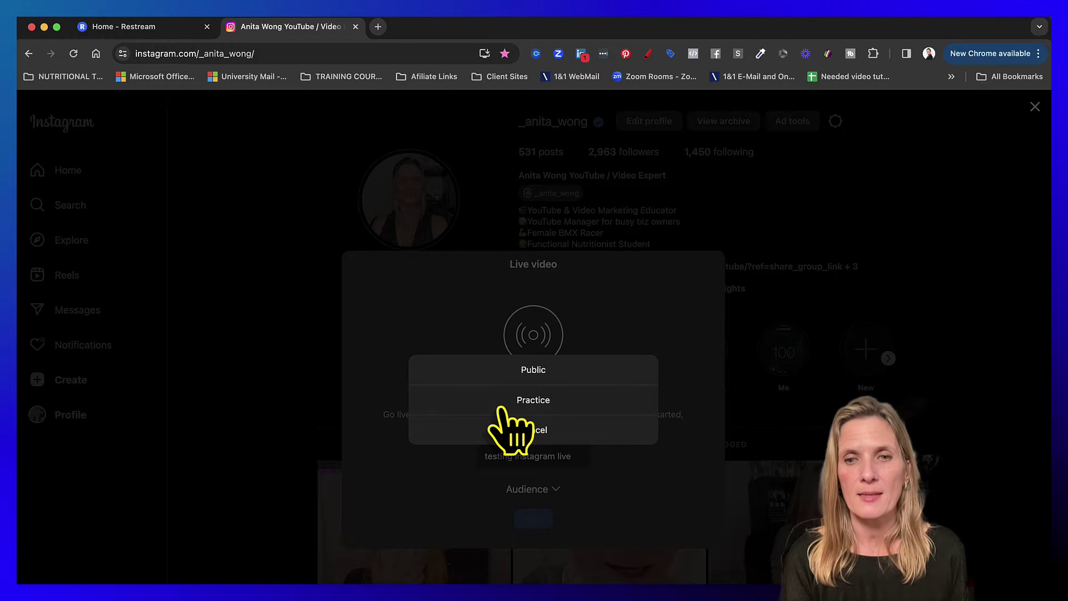
{"action": "left_click", "coordinate": [503, 396]}
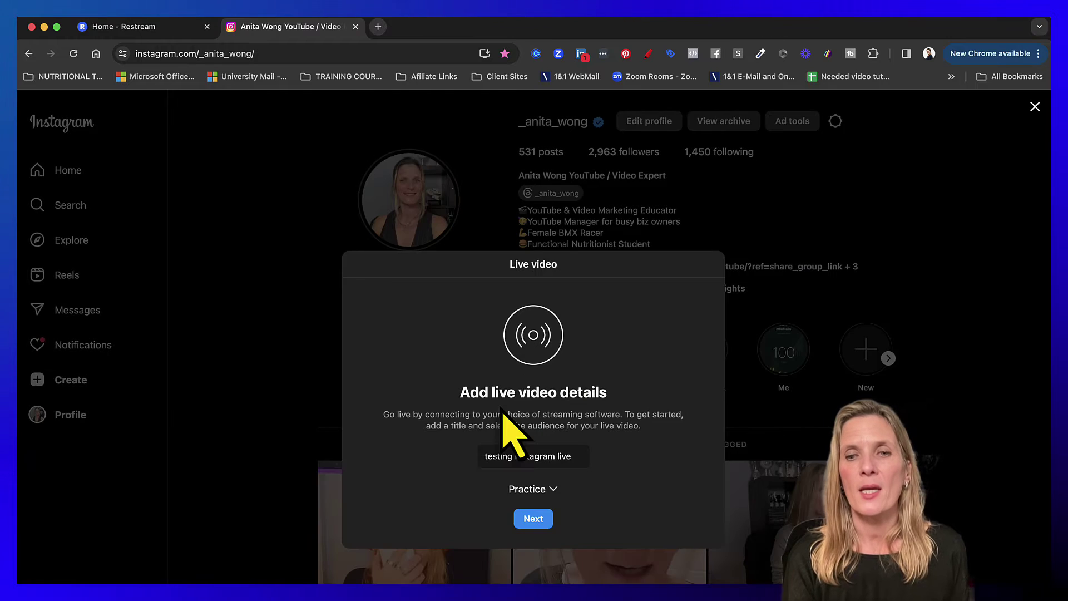
{"action": "left_click", "coordinate": [536, 522]}
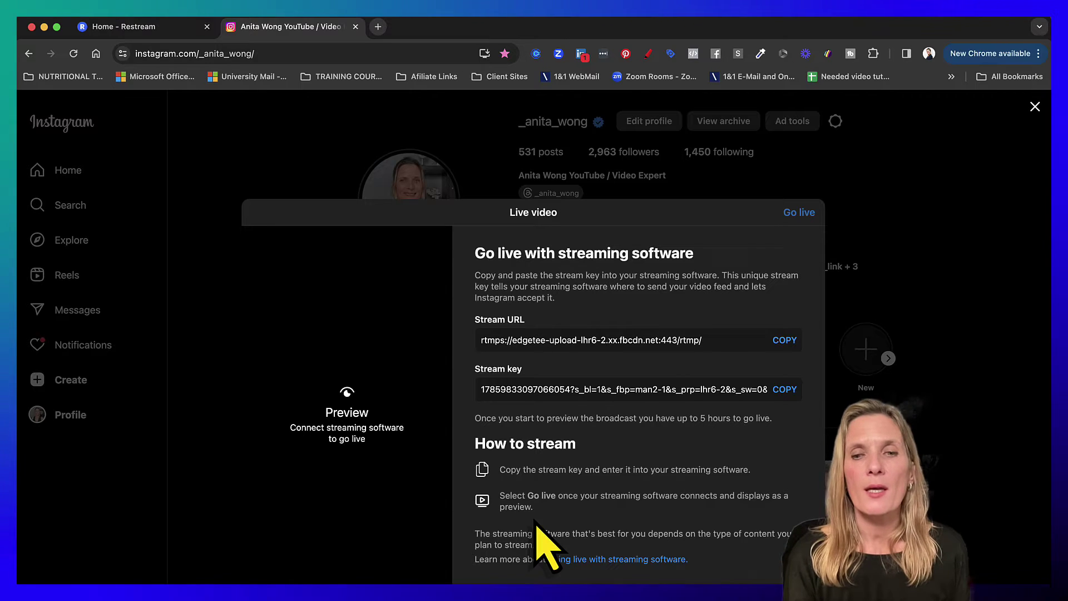
- Copy Instagram's stream URL and stream key into Restream's RTMP URL and Stream key fields
{"action": "left_click", "coordinate": [139, 30]}
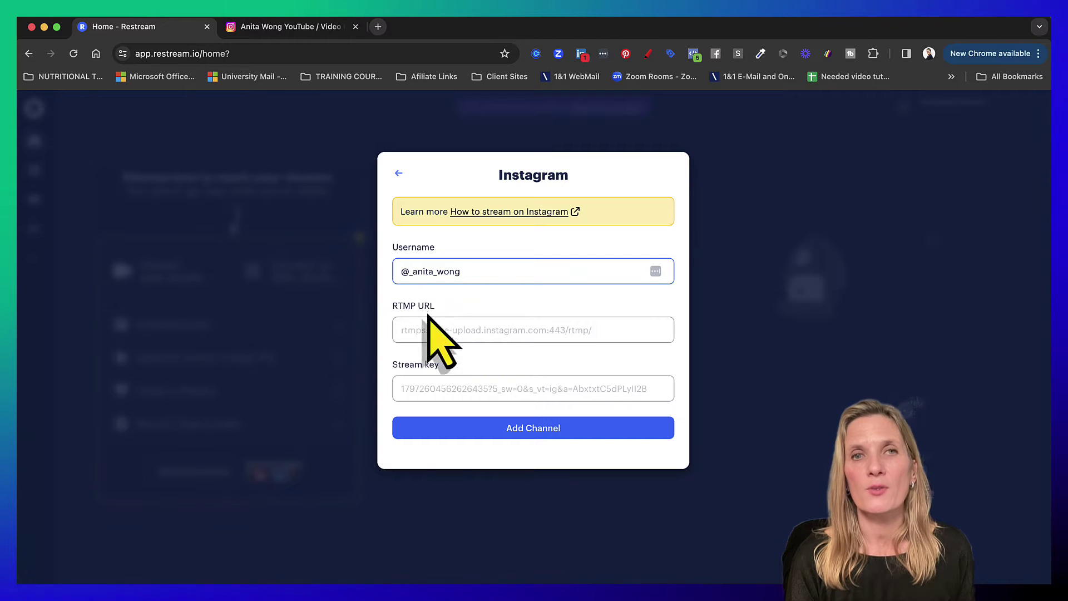
{"action": "left_click", "coordinate": [305, 30]}
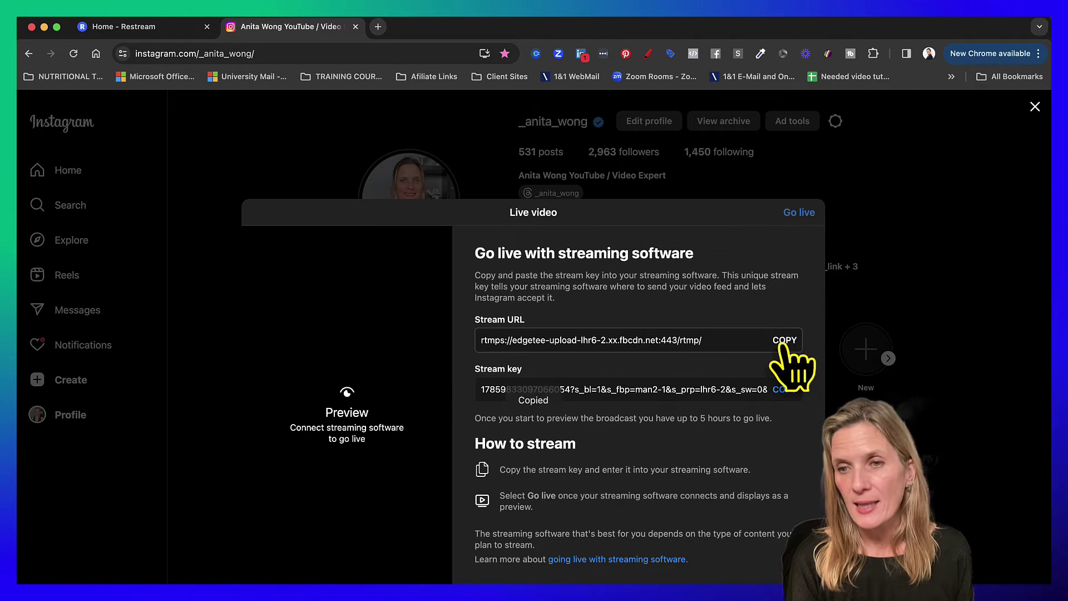
{"action": "left_click", "coordinate": [123, 28]}
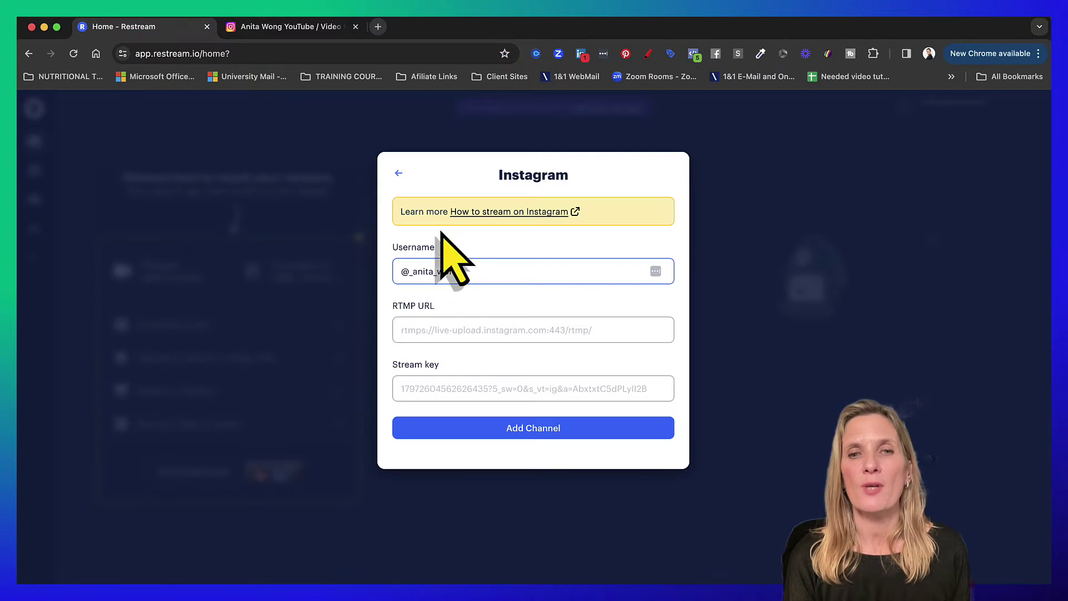
{"action": "left_click", "coordinate": [455, 328]}
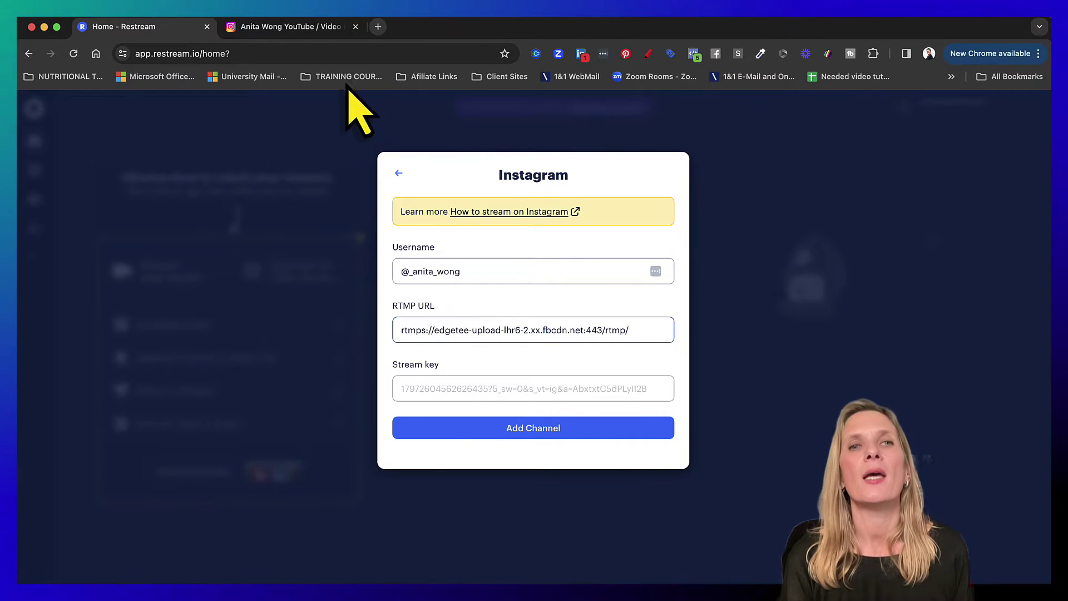
{"action": "left_click", "coordinate": [299, 29]}
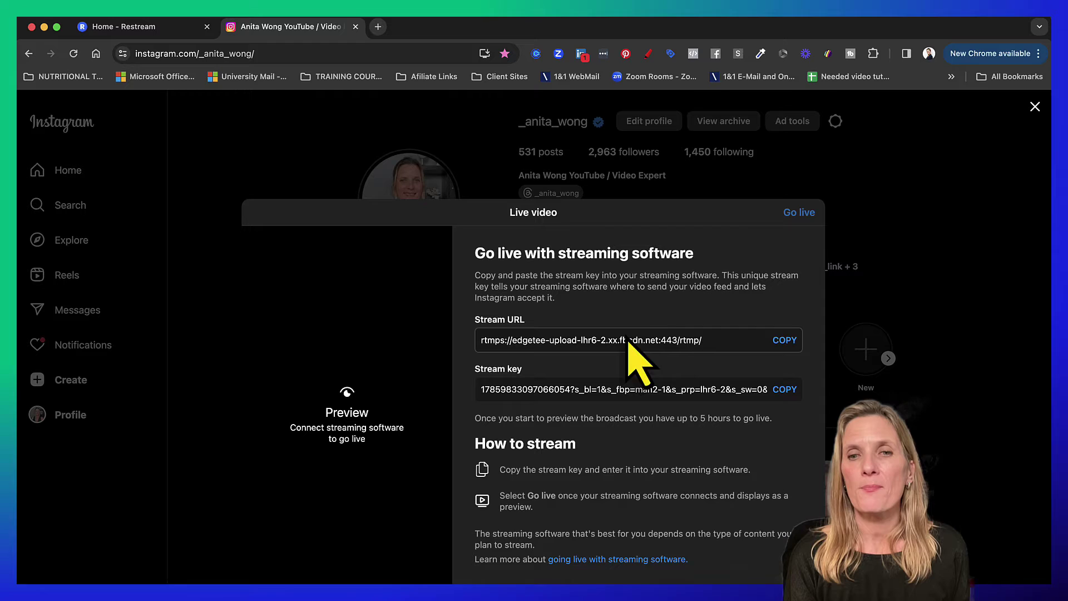
{"action": "left_click", "coordinate": [786, 389]}
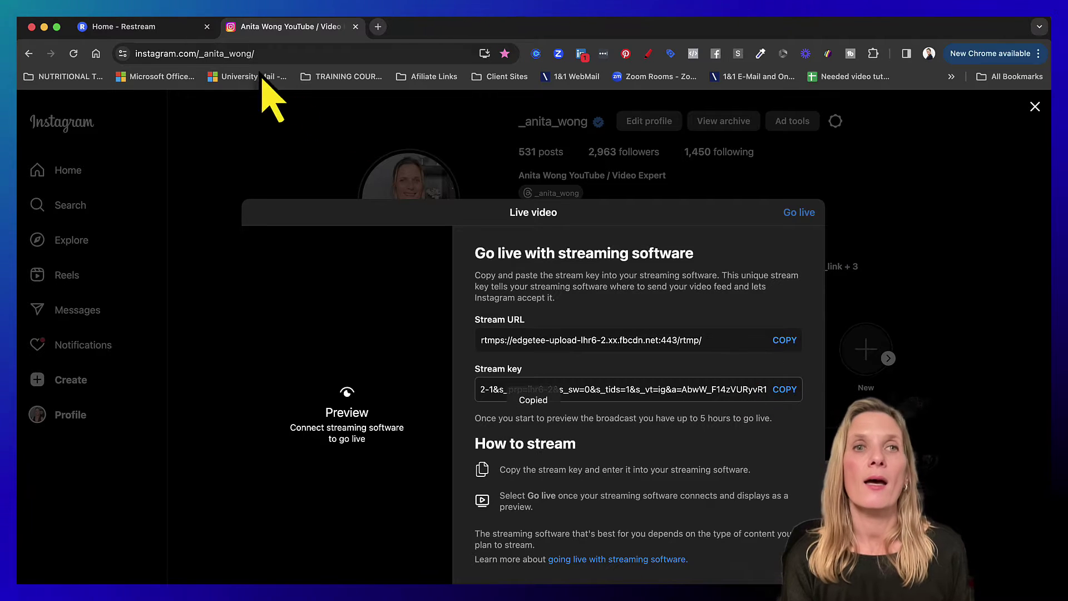
{"action": "left_click", "coordinate": [139, 29]}
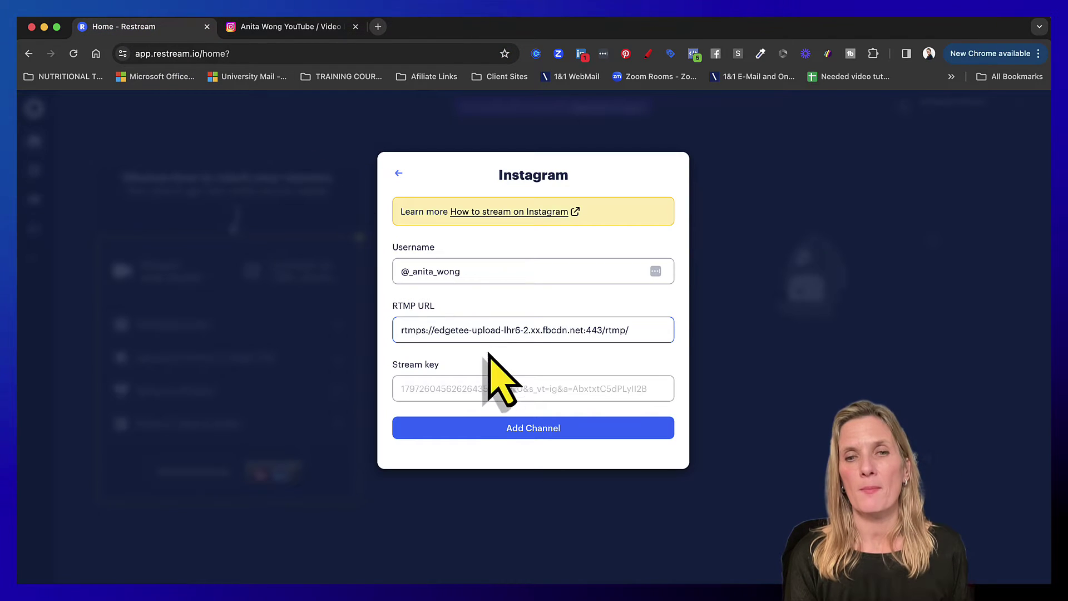
{"action": "left_click", "coordinate": [485, 388]}
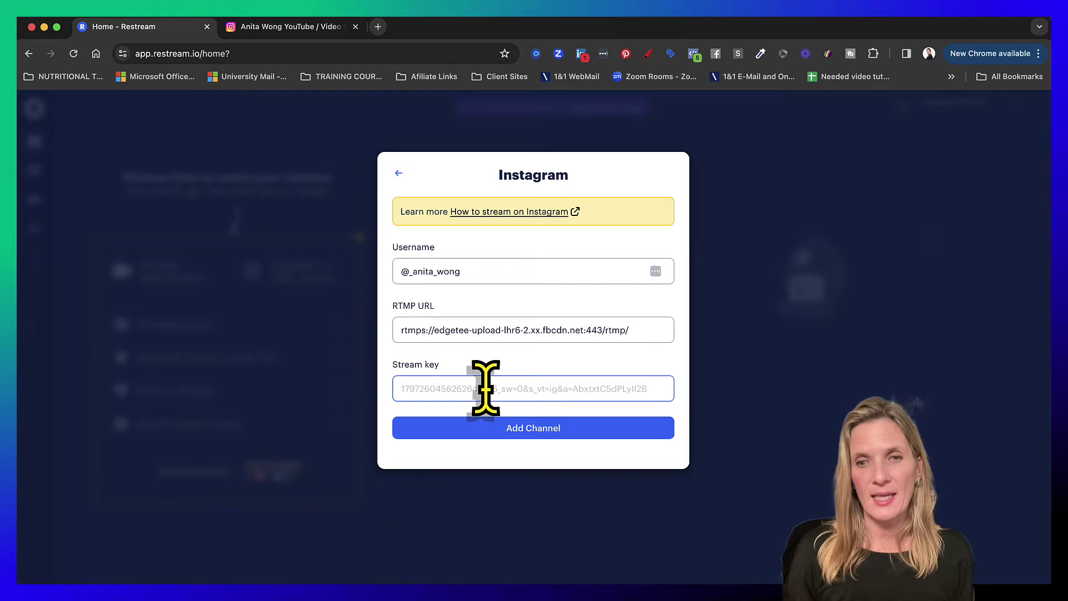
- Save the Instagram channel, switch off the YouTube and X destinations, and close the destinations list
{"action": "left_click", "coordinate": [543, 440]}
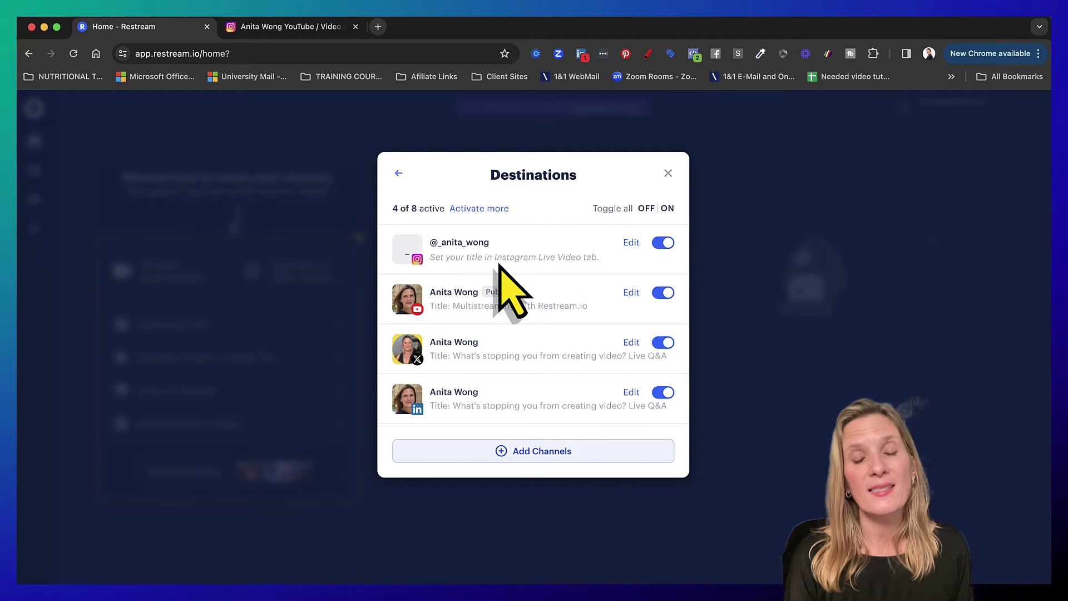
{"action": "left_click", "coordinate": [663, 294]}
{"action": "left_click", "coordinate": [663, 343]}
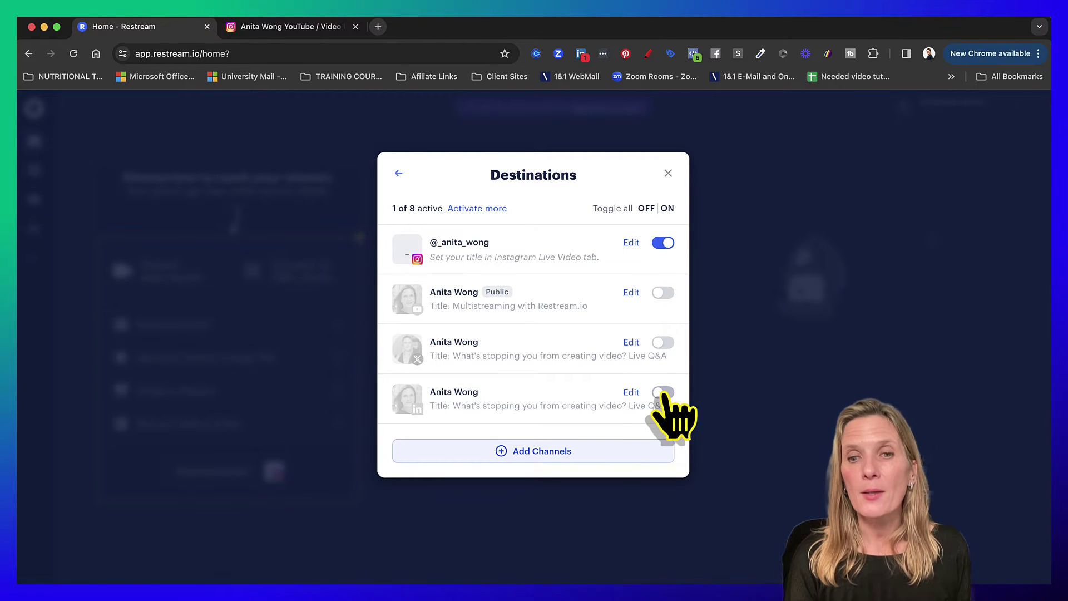
{"action": "left_click", "coordinate": [668, 173]}
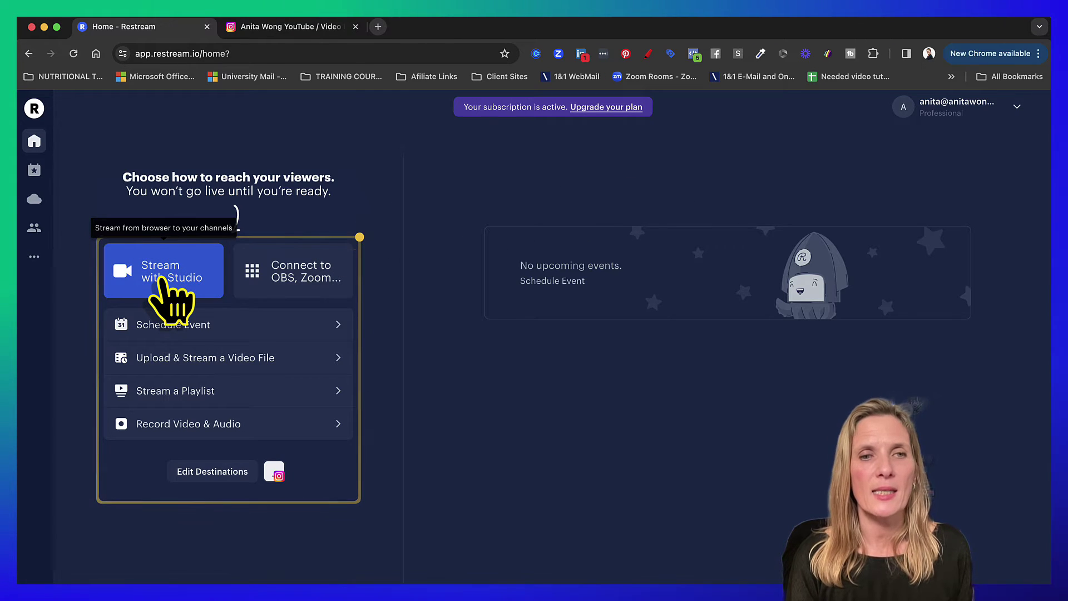
- Open Restream Studio, check and close its camera and audio settings, then join the studio
{"action": "left_click", "coordinate": [167, 278]}
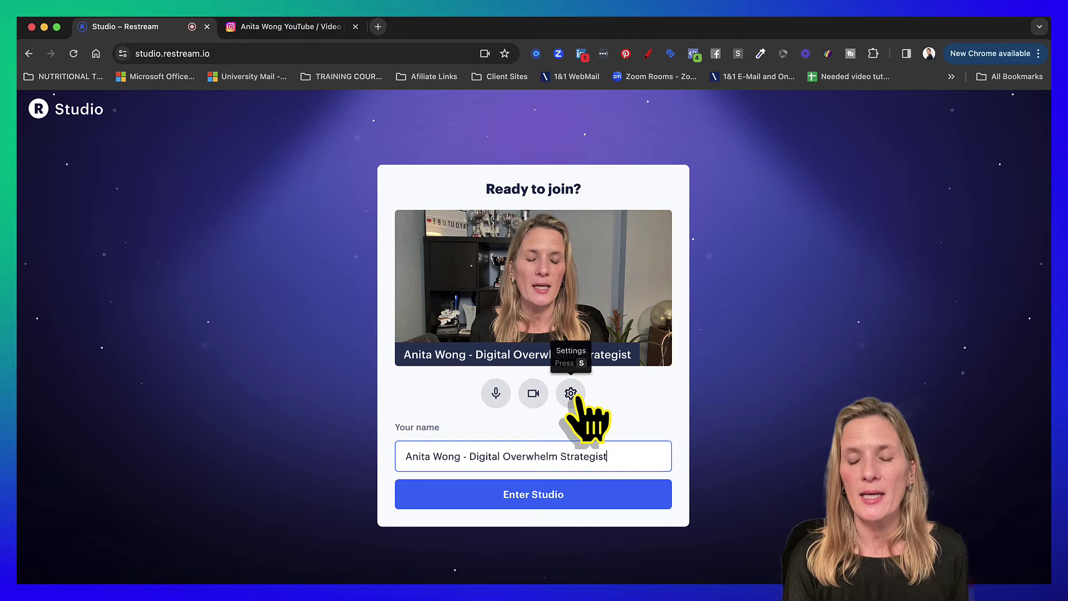
{"action": "left_click", "coordinate": [571, 395]}
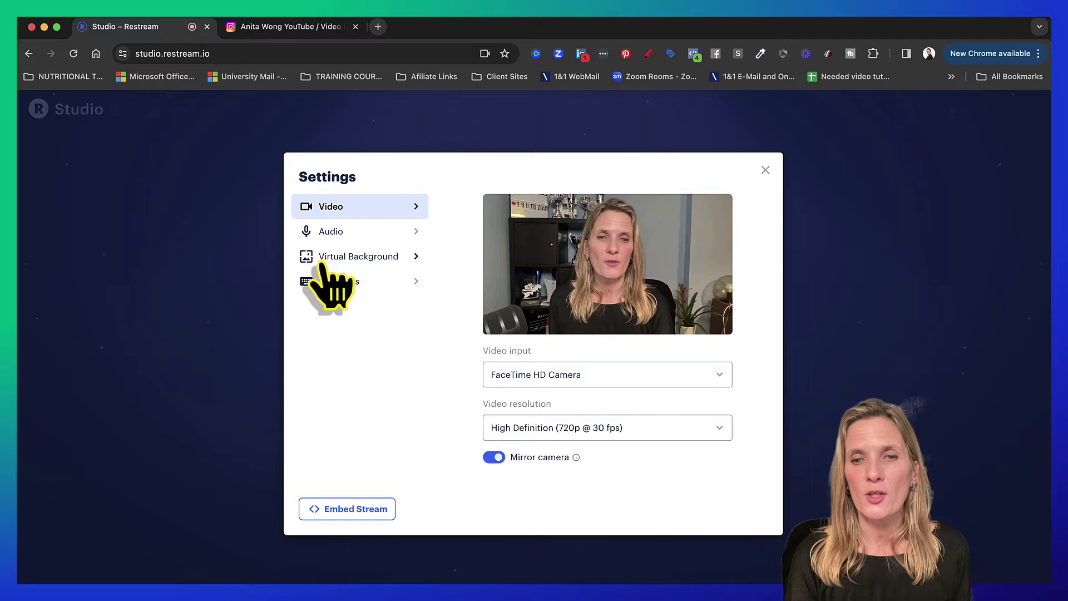
{"action": "left_click", "coordinate": [766, 169]}
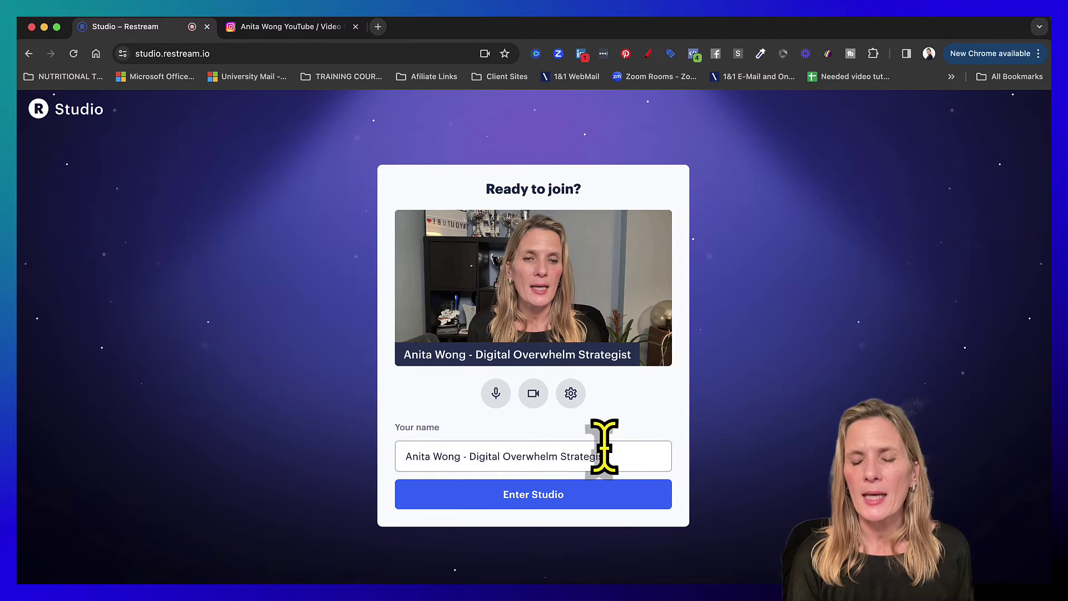
{"action": "left_click", "coordinate": [533, 501]}
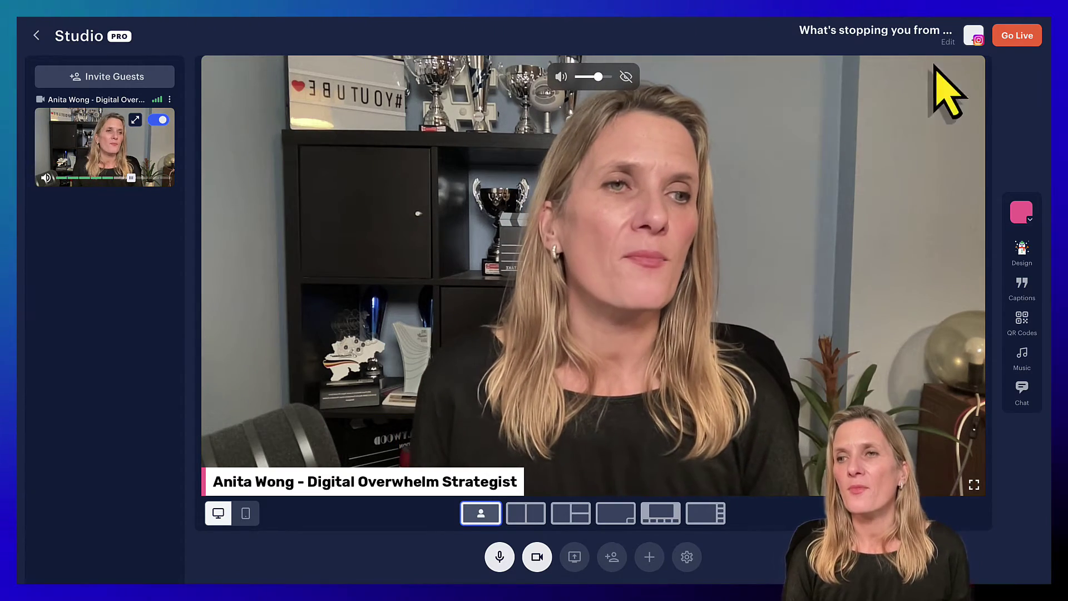
{"action": "left_click", "coordinate": [976, 44]}
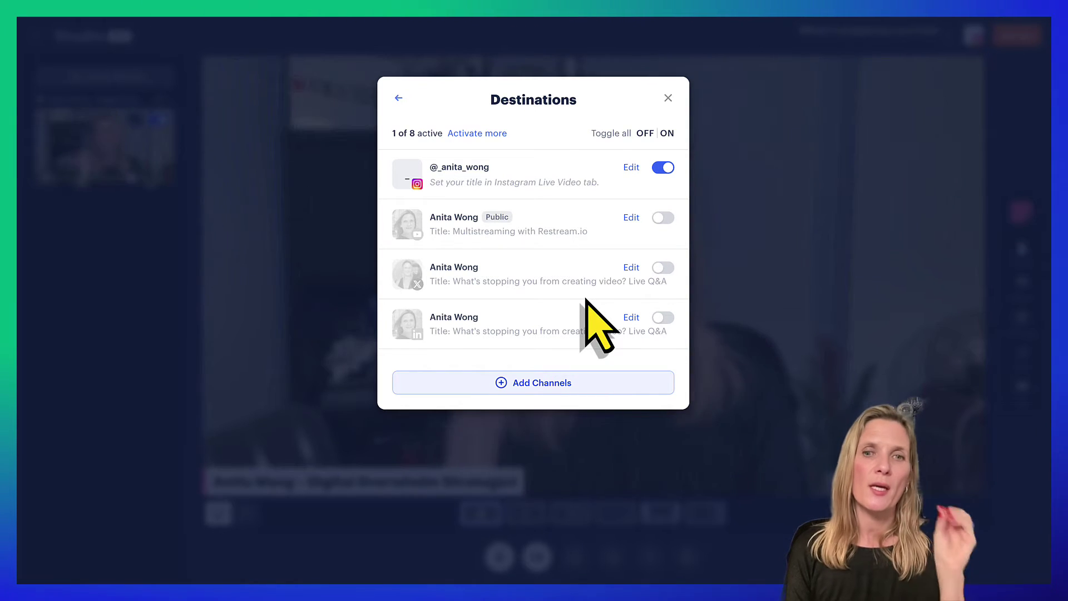
{"action": "left_click", "coordinate": [668, 98]}
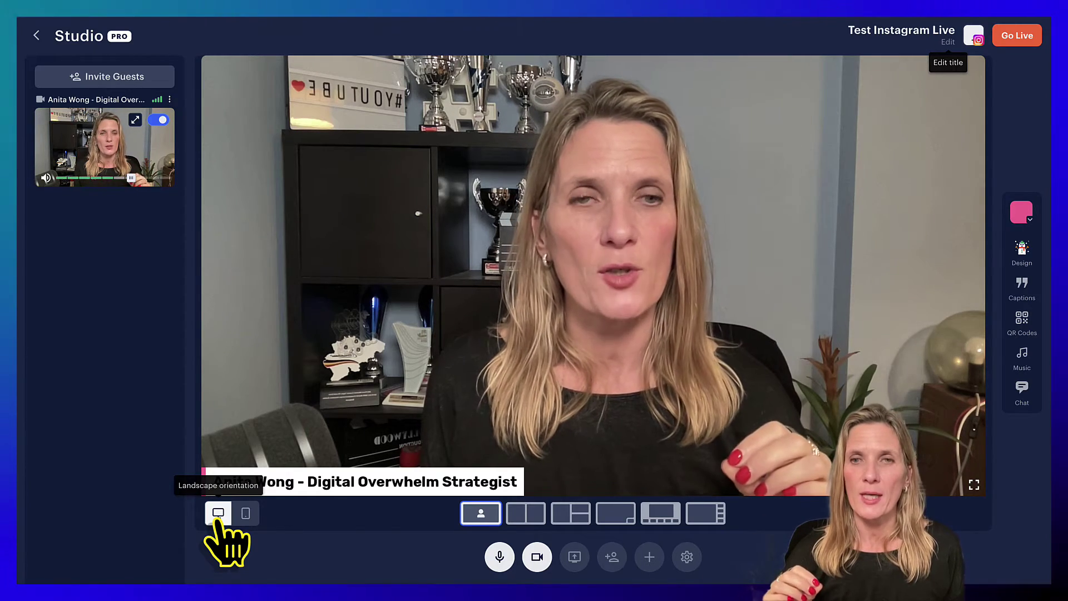
- Switch the stage to portrait and use the Cover layout so the camera fills the frame
{"action": "left_click", "coordinate": [245, 513]}
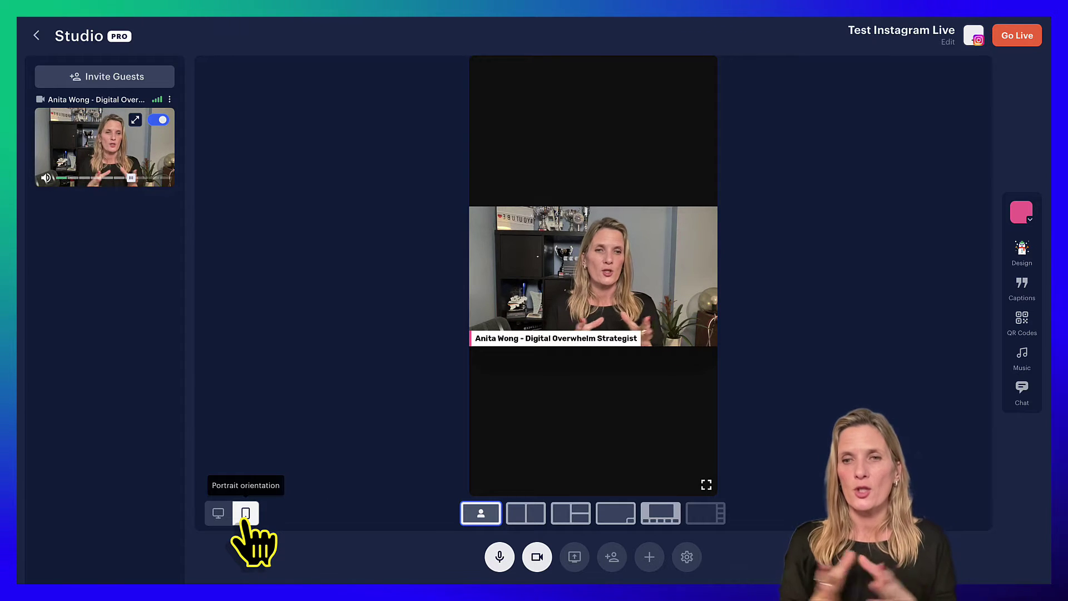
{"action": "left_click", "coordinate": [480, 513]}
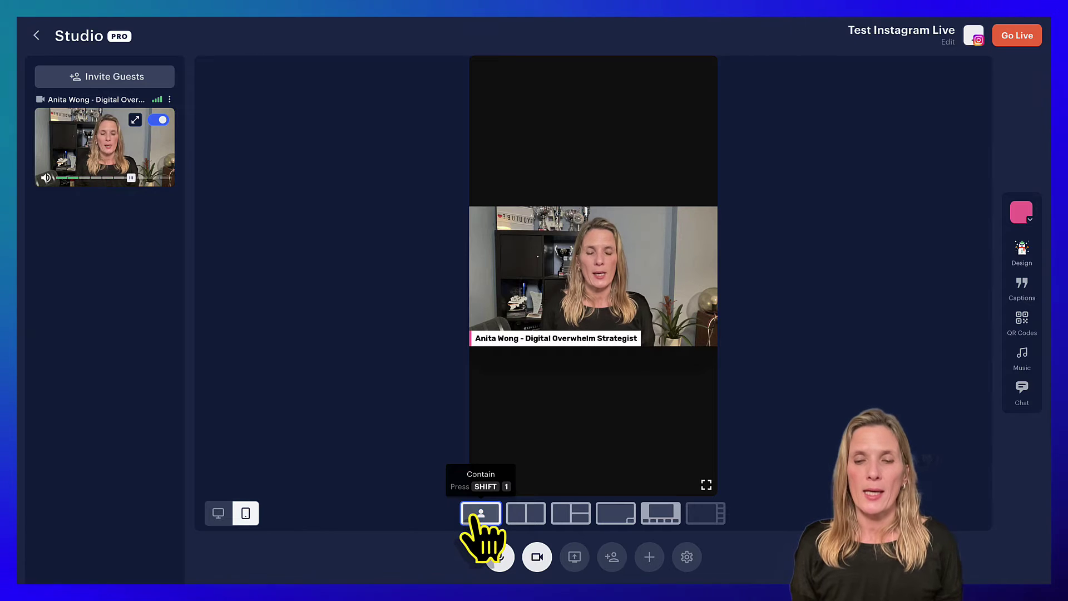
{"action": "left_click", "coordinate": [522, 516]}
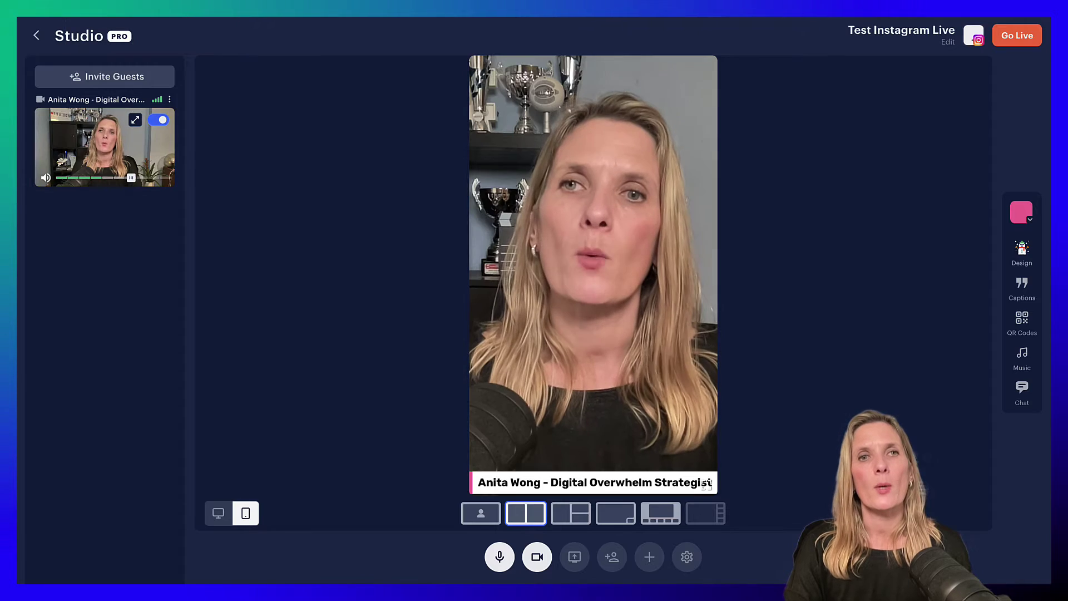
- Start the Restream broadcast with Go Live
{"action": "left_click", "coordinate": [1018, 37]}
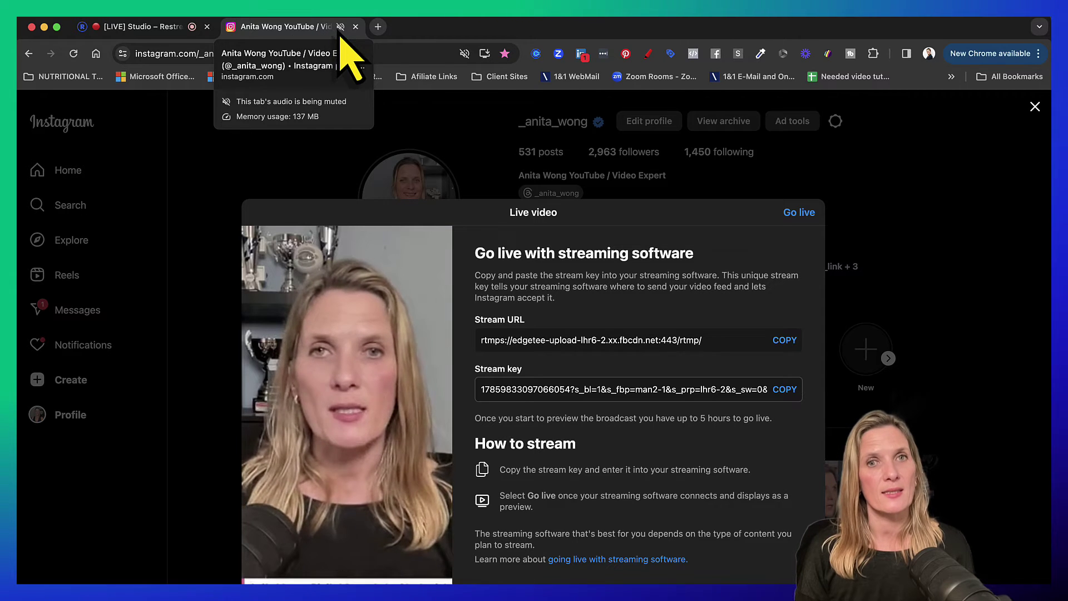
{"action": "right_click", "coordinate": [289, 31]}
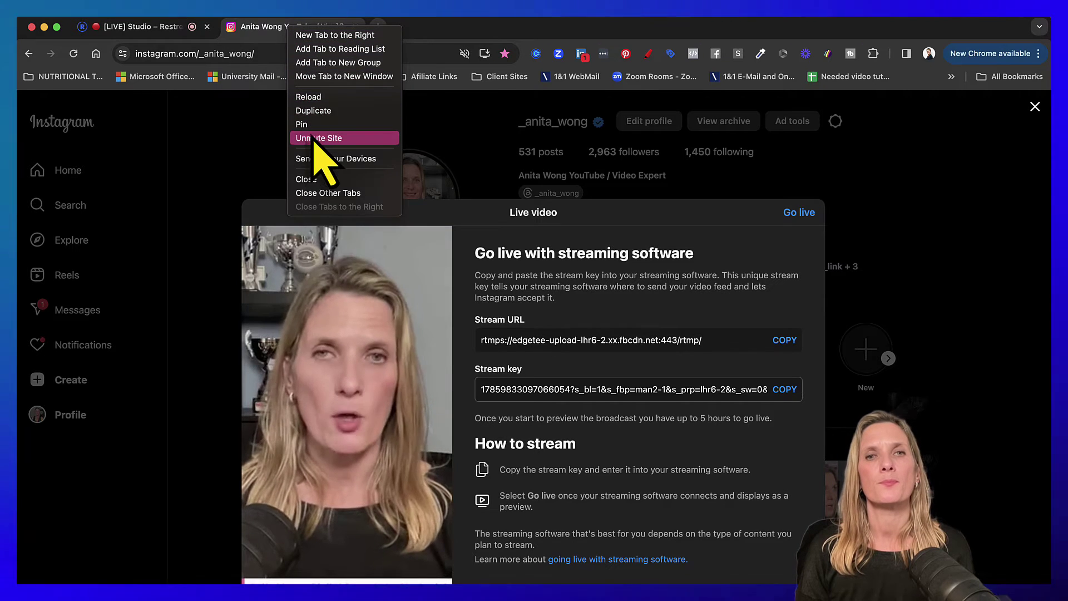
{"action": "left_click", "coordinate": [319, 138]}
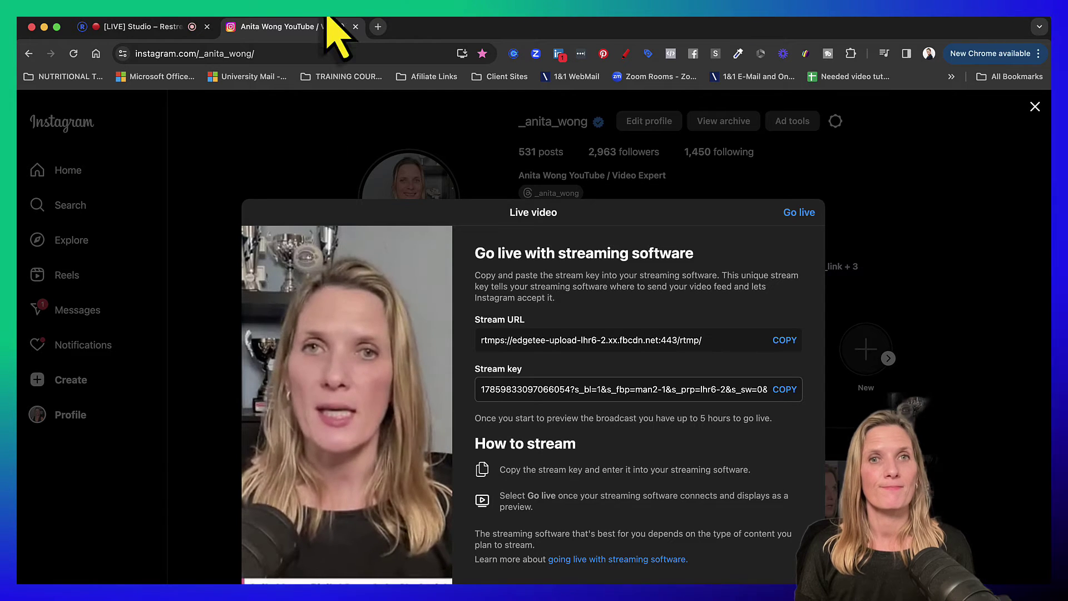
{"action": "right_click", "coordinate": [309, 33]}
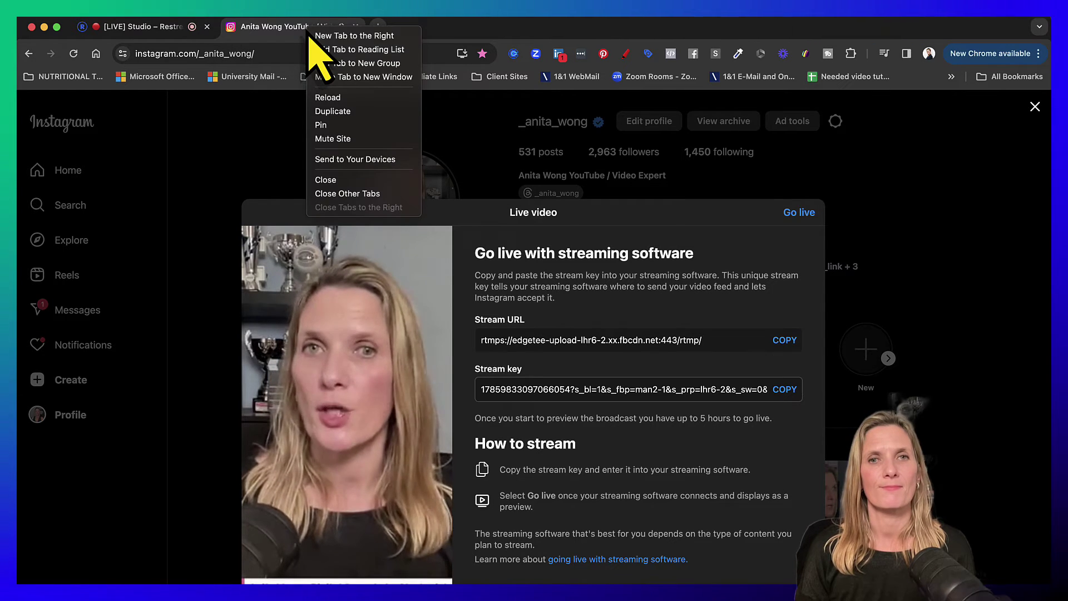
{"action": "left_click", "coordinate": [333, 142]}
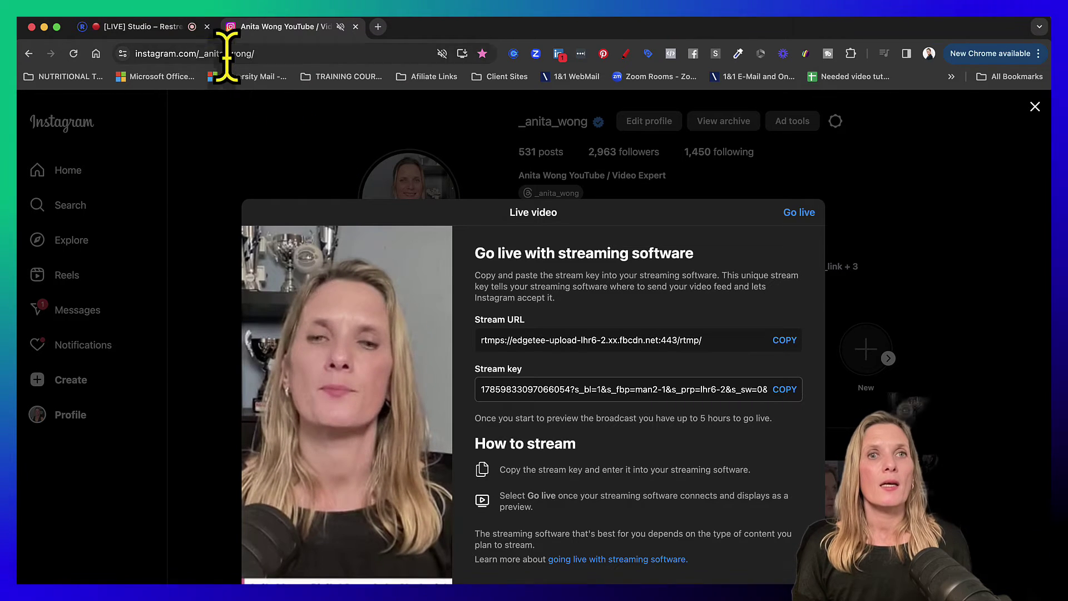
{"action": "left_click", "coordinate": [147, 30]}
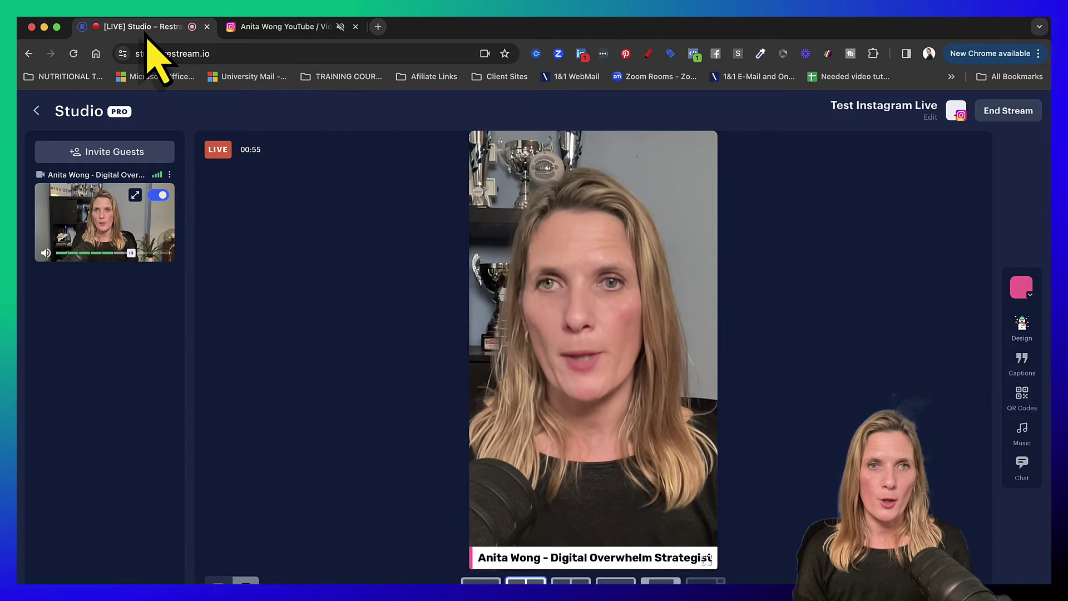
{"action": "left_click", "coordinate": [279, 29]}
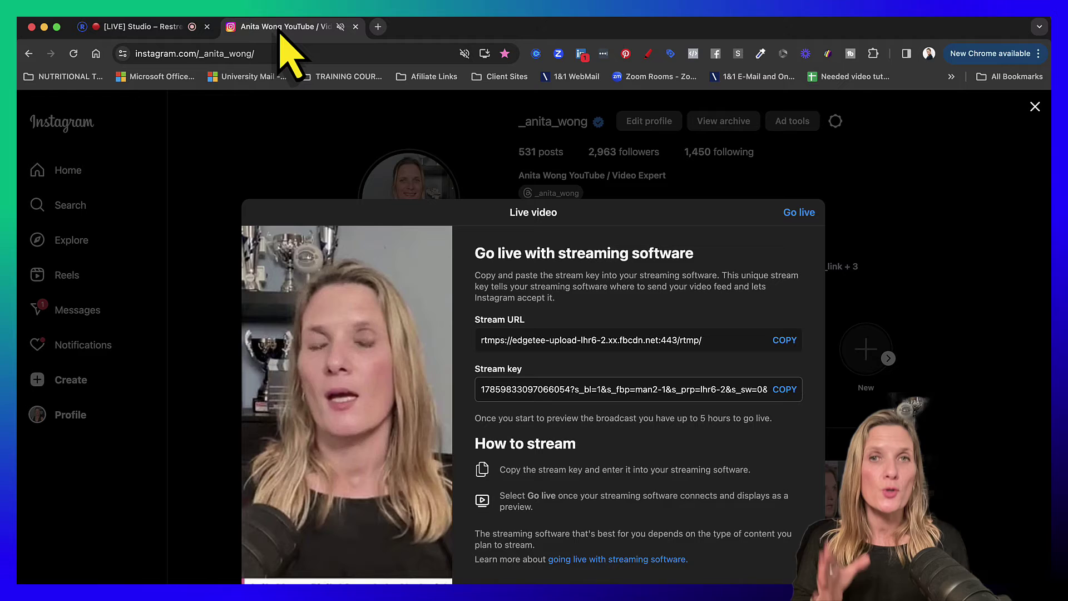
{"action": "right_click", "coordinate": [310, 34]}
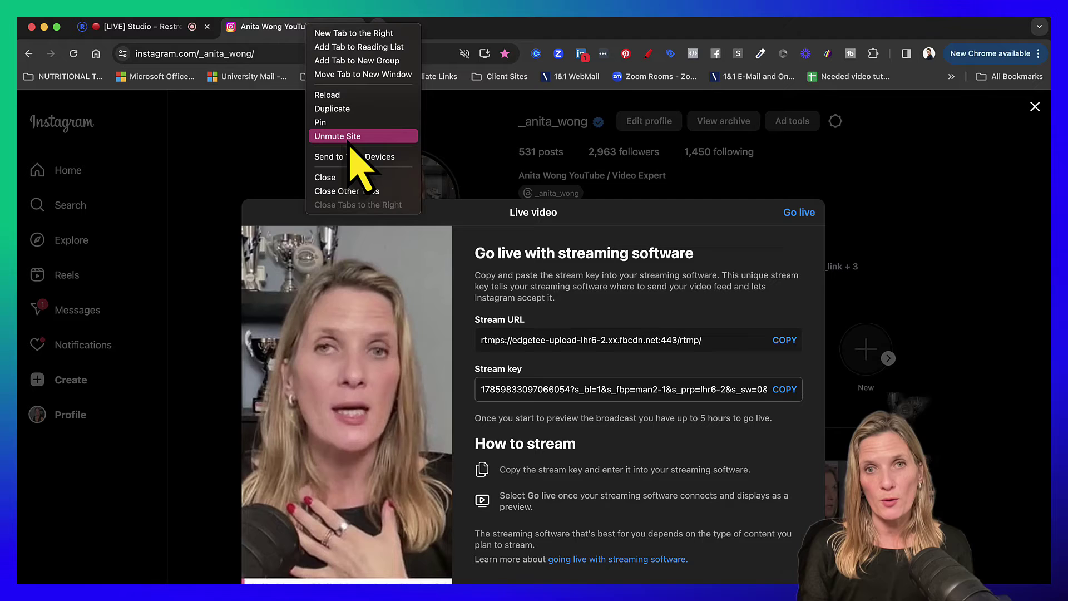
{"action": "left_click", "coordinate": [597, 220]}
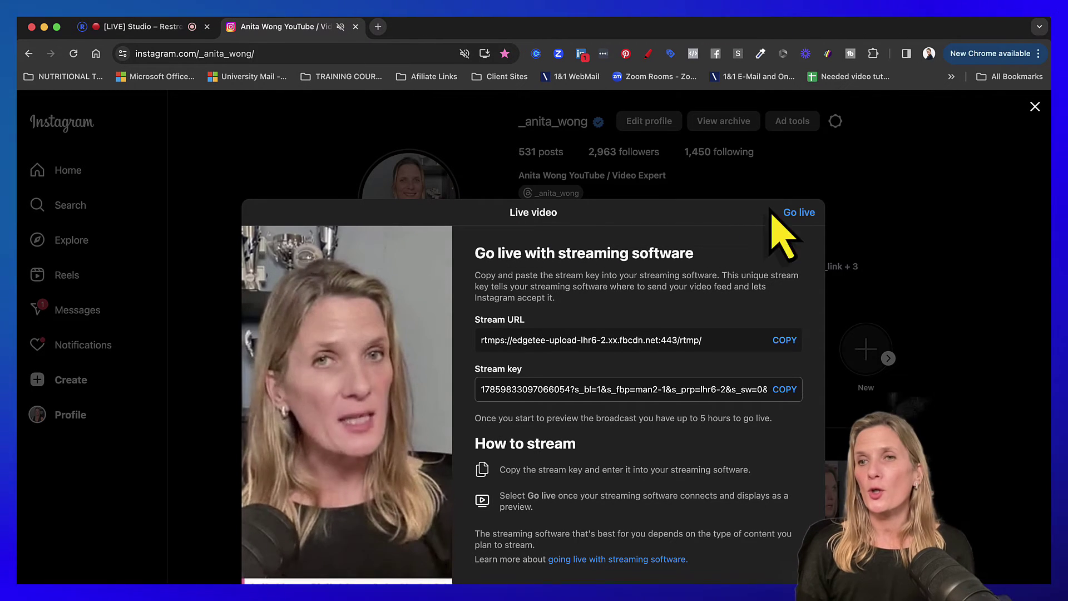
- Start the Instagram broadcast from its Live video dialog
{"action": "left_click", "coordinate": [800, 212]}
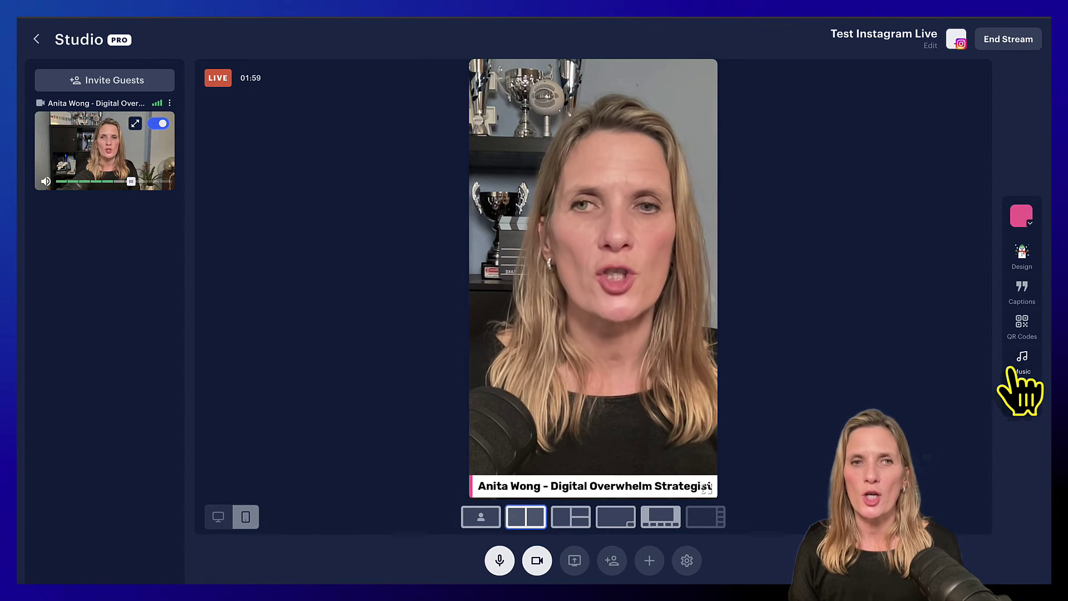
- Show the ANY QUESTIONS? caption from the Captions panel on the live video
{"action": "left_click", "coordinate": [1022, 292]}
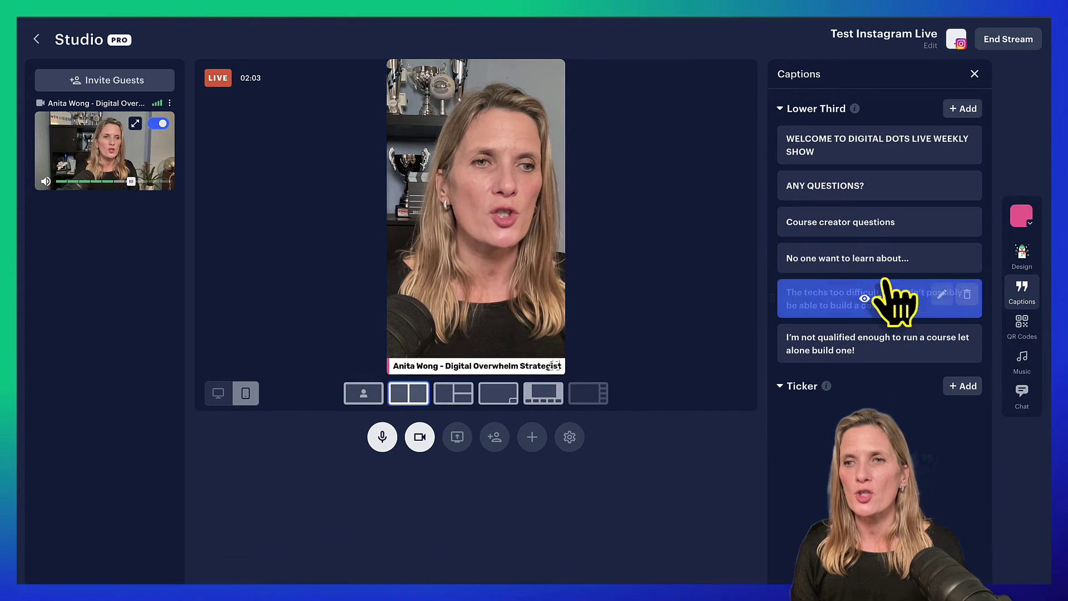
{"action": "left_click", "coordinate": [866, 185]}
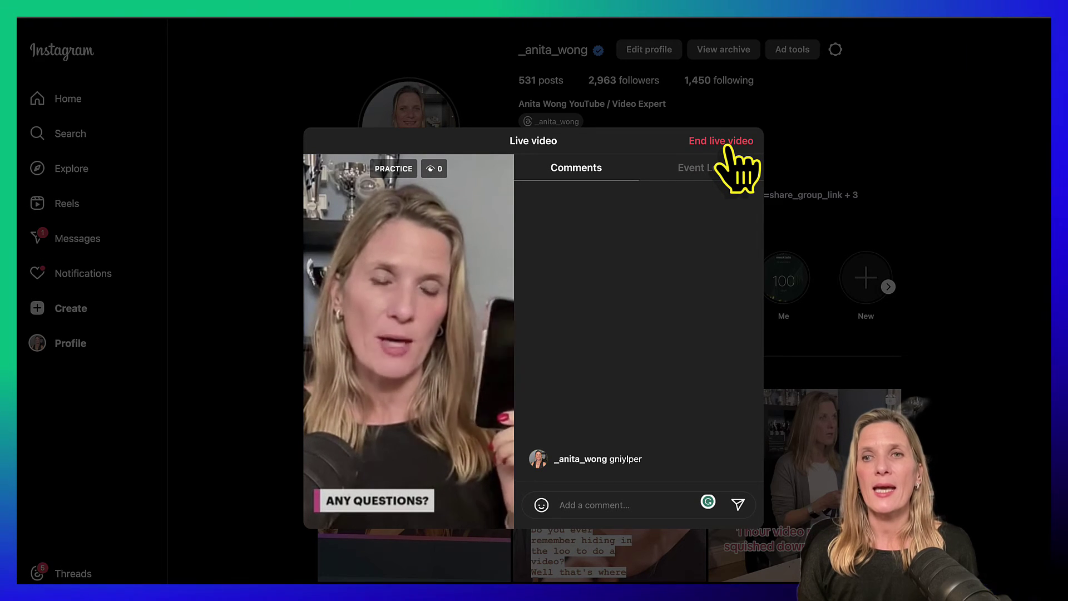
- Try ending the Instagram live video
{"action": "left_click", "coordinate": [723, 143]}
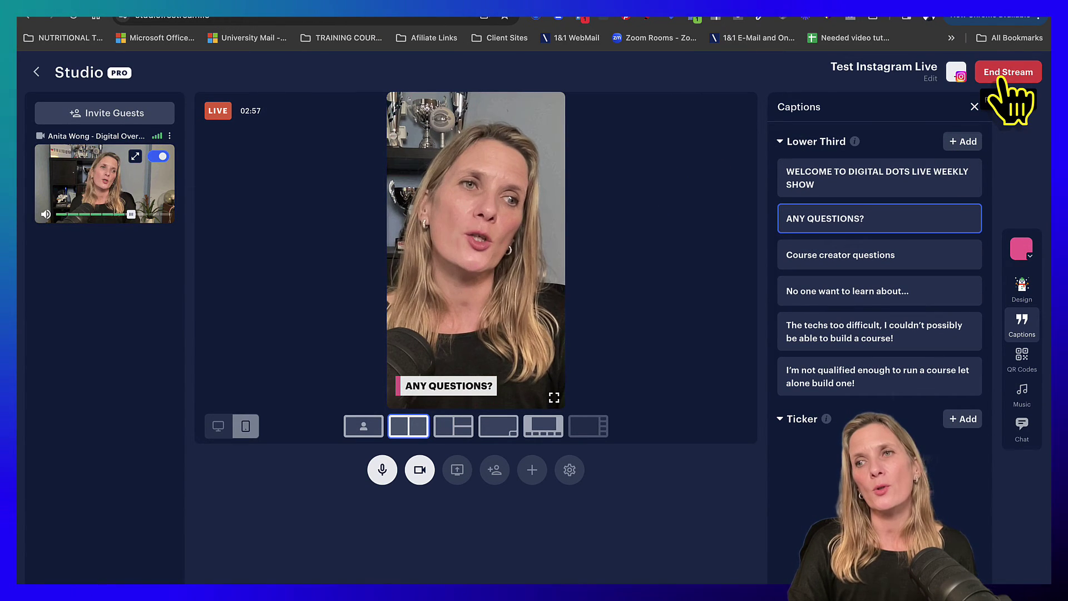
- End the Instagram Live broadcast in Restream Studio and confirm with OK in the browser prompt
{"action": "left_click", "coordinate": [1004, 75]}
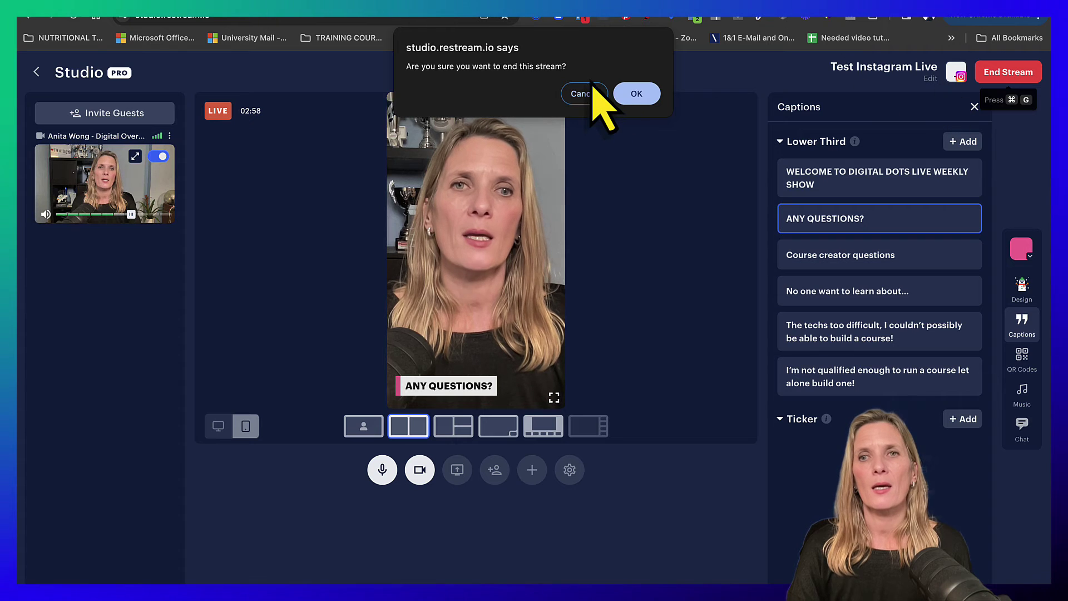
{"action": "left_click", "coordinate": [627, 96]}
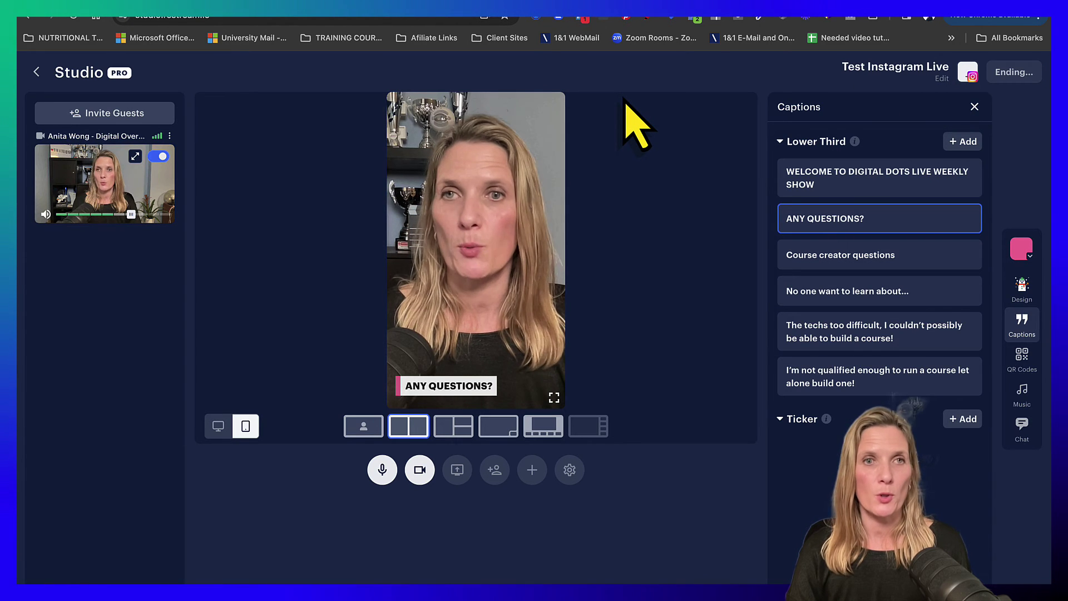